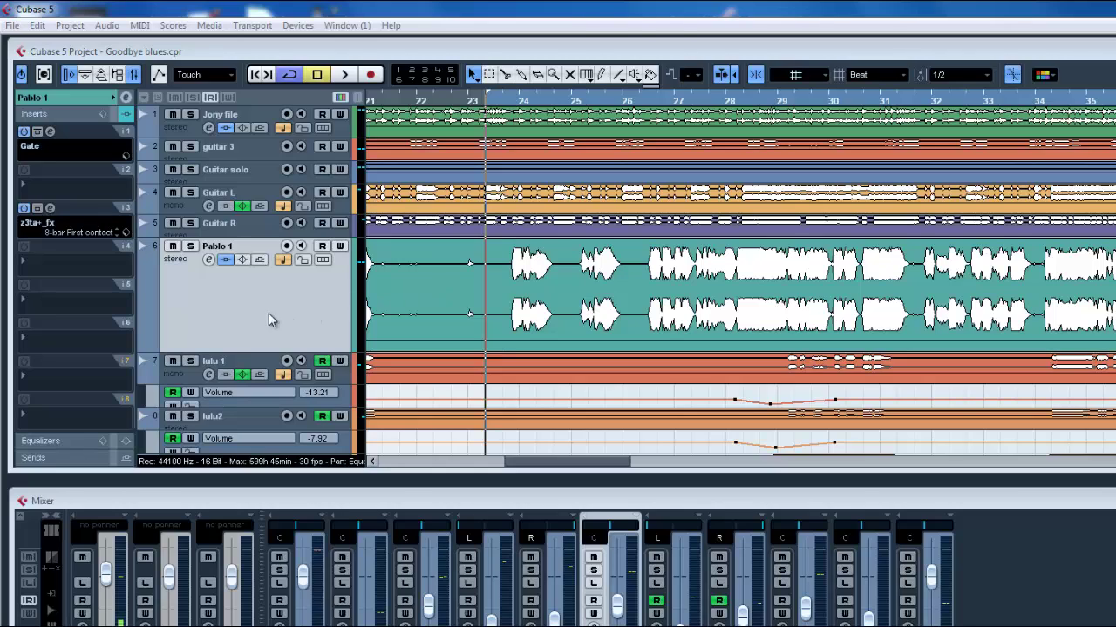
Step: Show the Transport panel, play the song from bar 23, and solo the Pablo 1 vocal
key(F2)
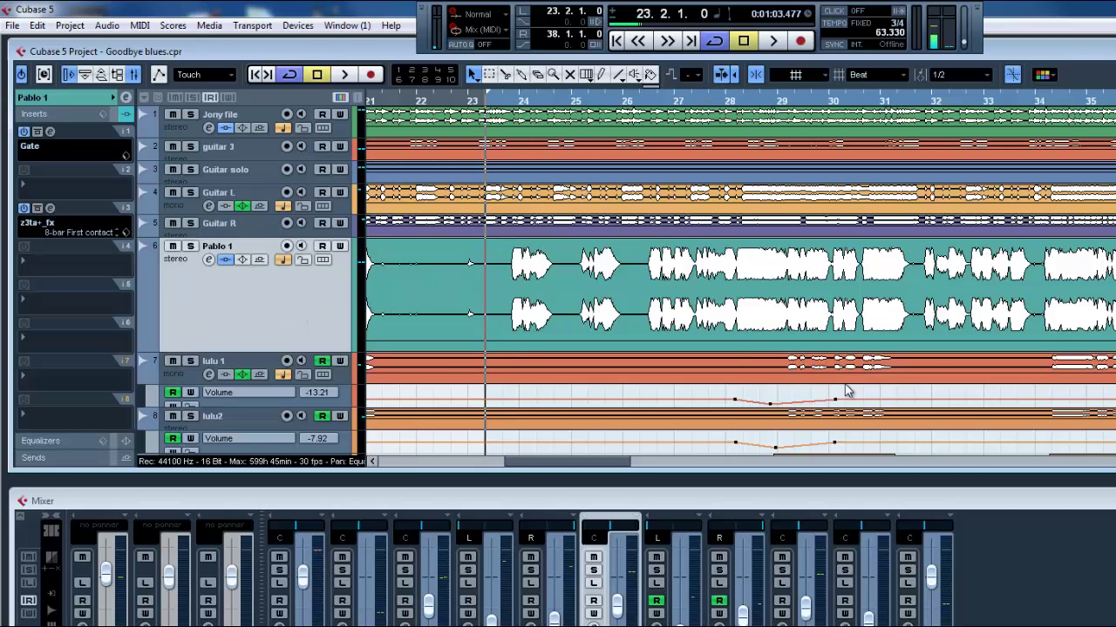
click(774, 49)
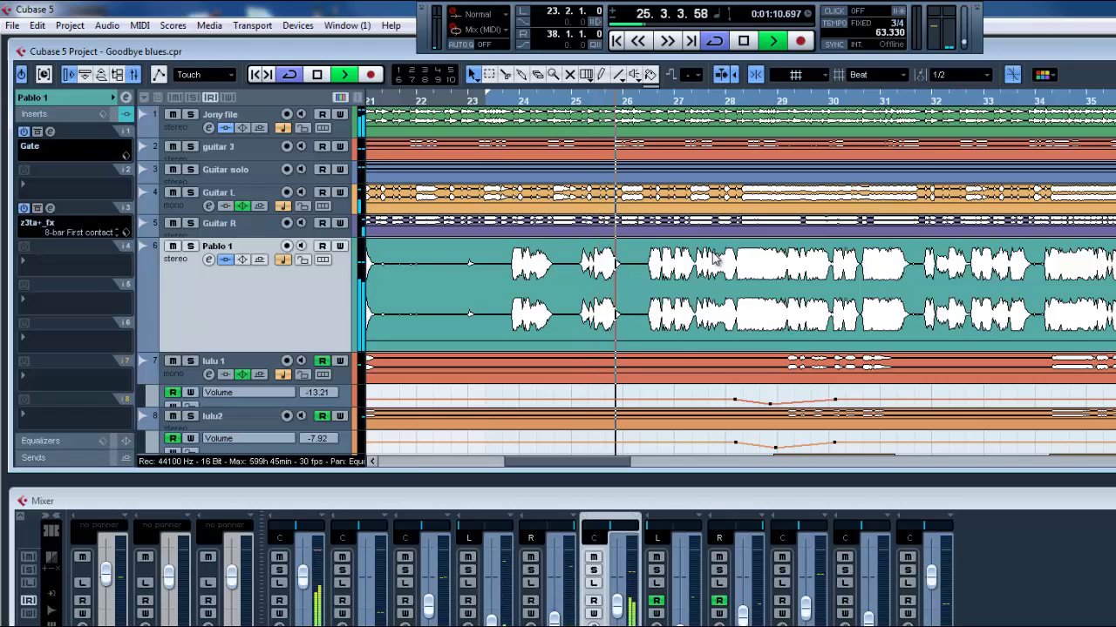
click(191, 246)
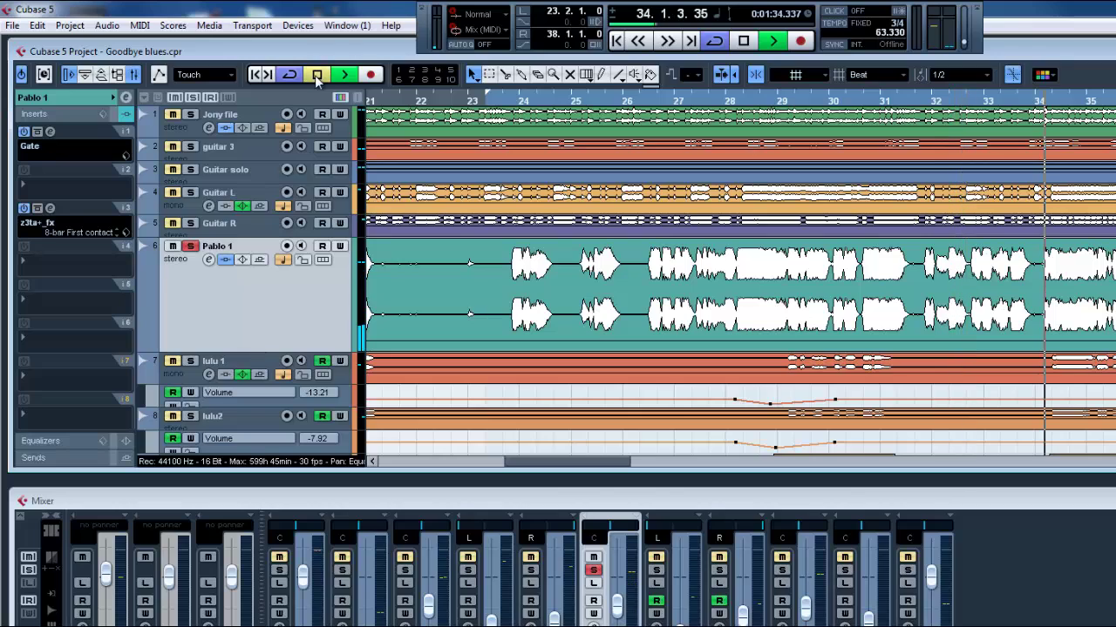
Step: Stop playback at bar 34 after hearing the soloed Pablo 1 vocal
click(317, 75)
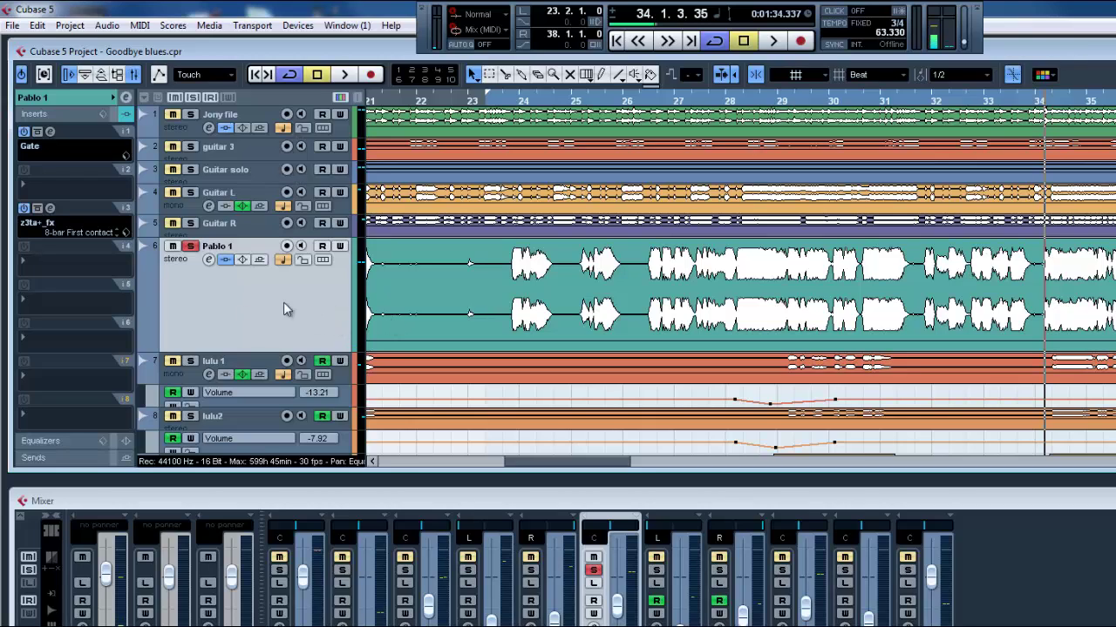
Step: Browse Dynamics effects for Pablo 1's second insert slot after briefly viewing channel settings
click(208, 261)
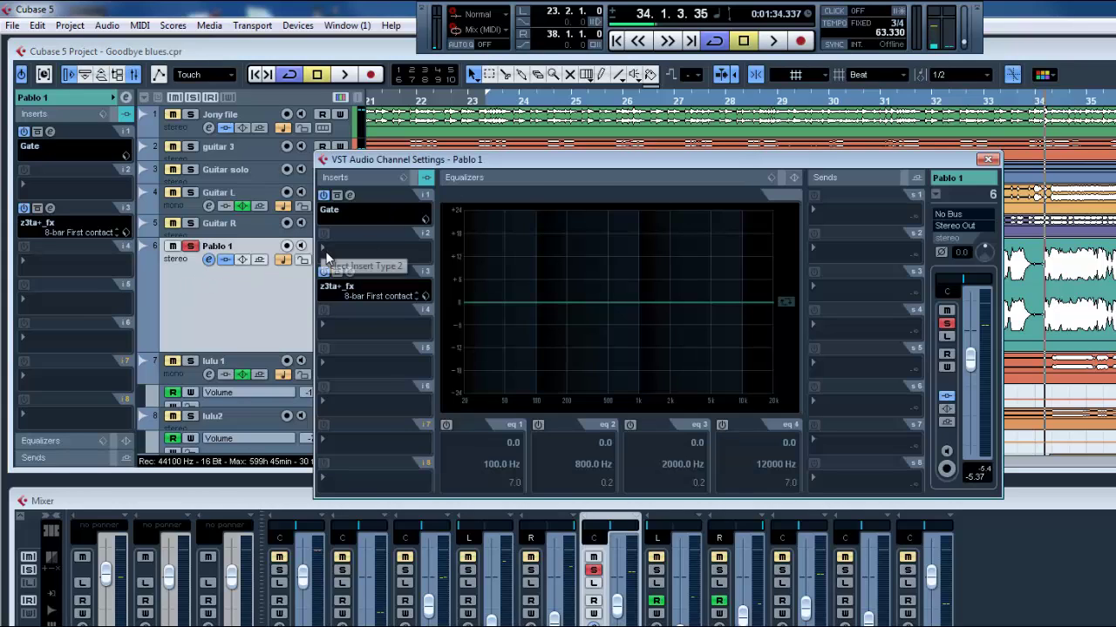
click(989, 159)
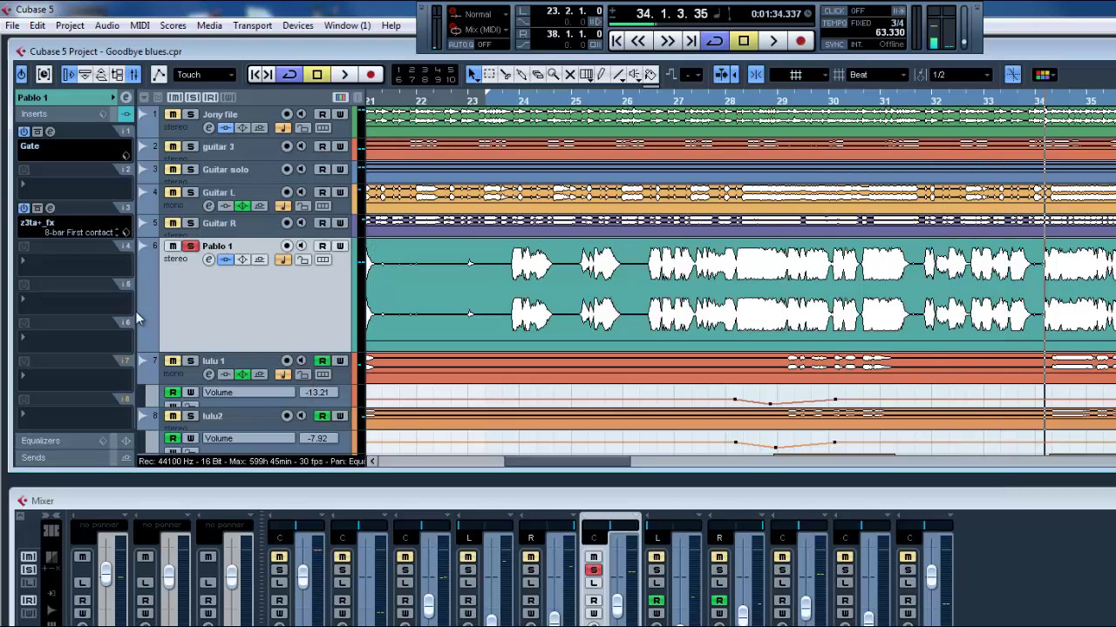
click(28, 189)
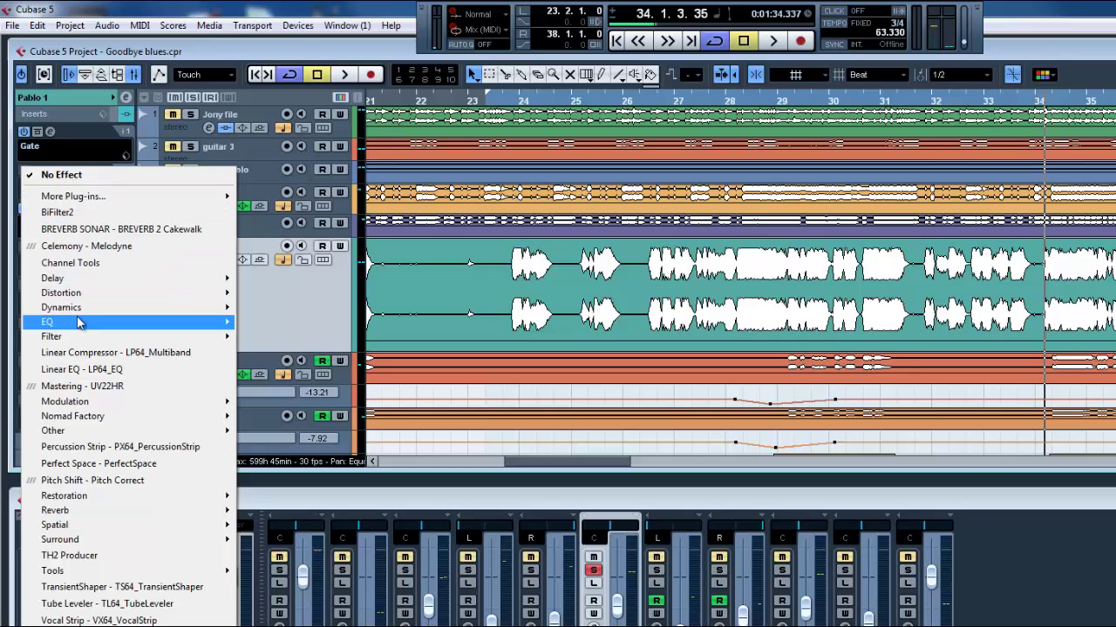
mouse_move(80, 313)
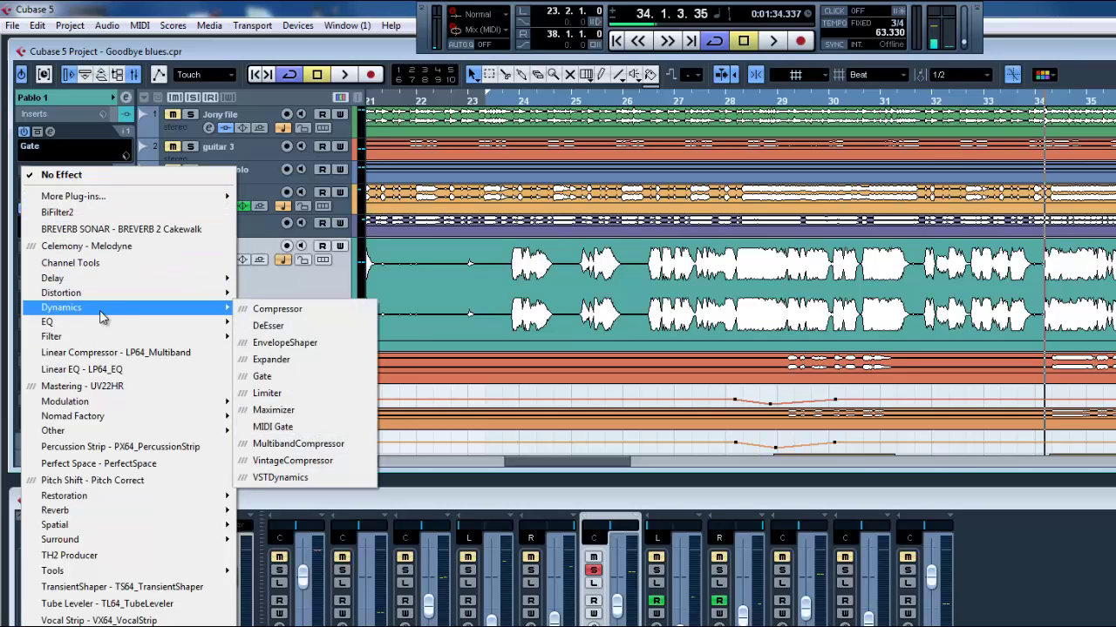
Step: Insert a Compressor in Pablo 1's second slot, move its window right, and return to bar 23
click(277, 317)
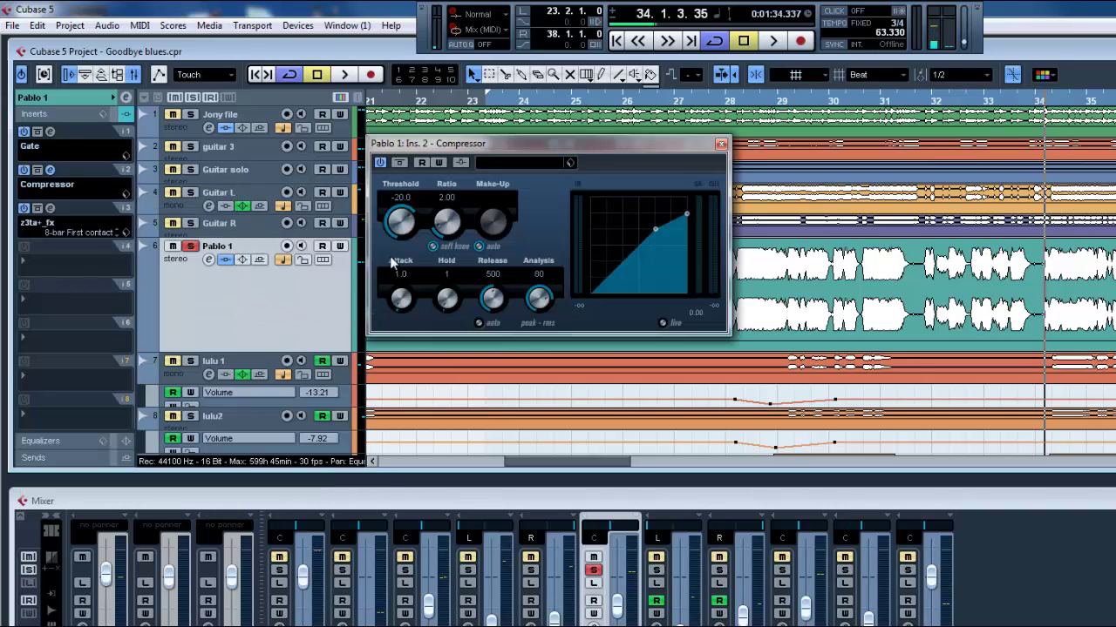
drag(505, 147, 588, 135)
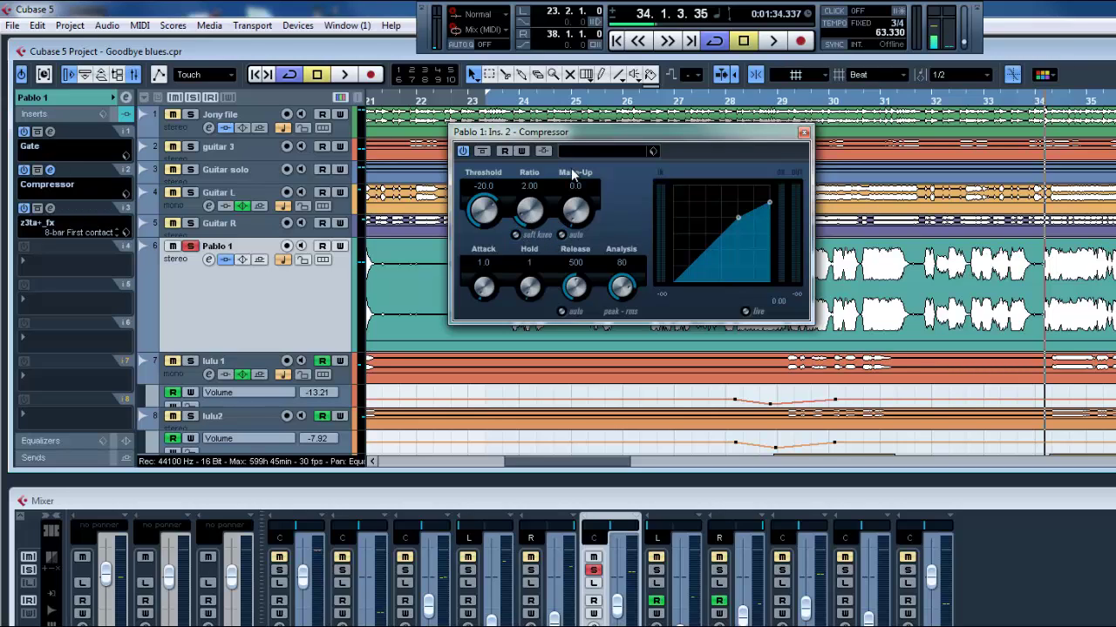
drag(585, 133, 780, 170)
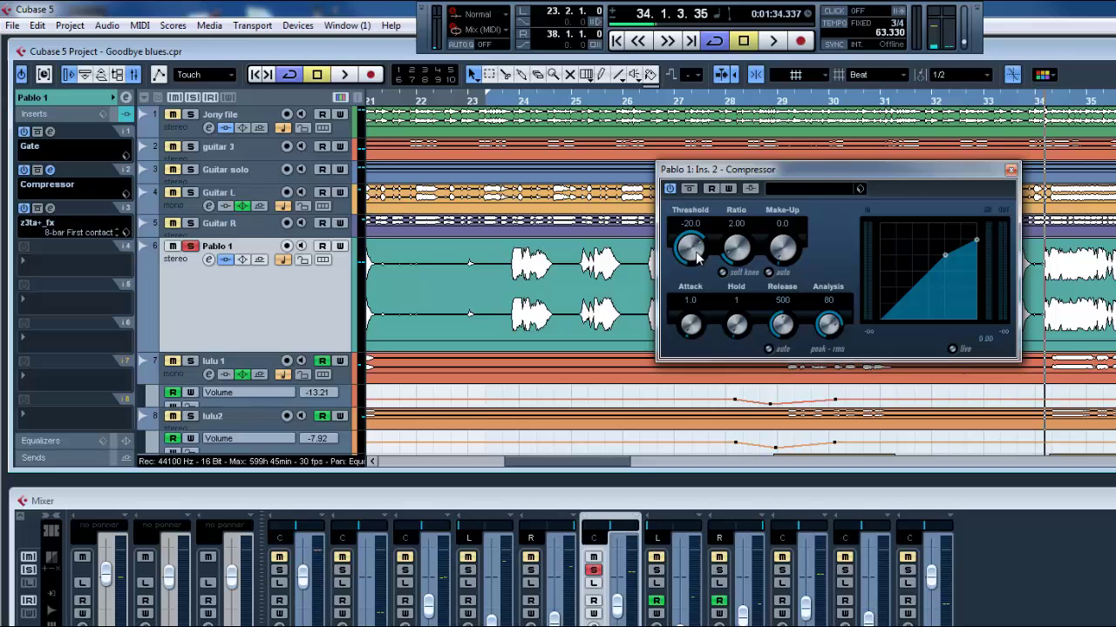
drag(765, 182, 850, 177)
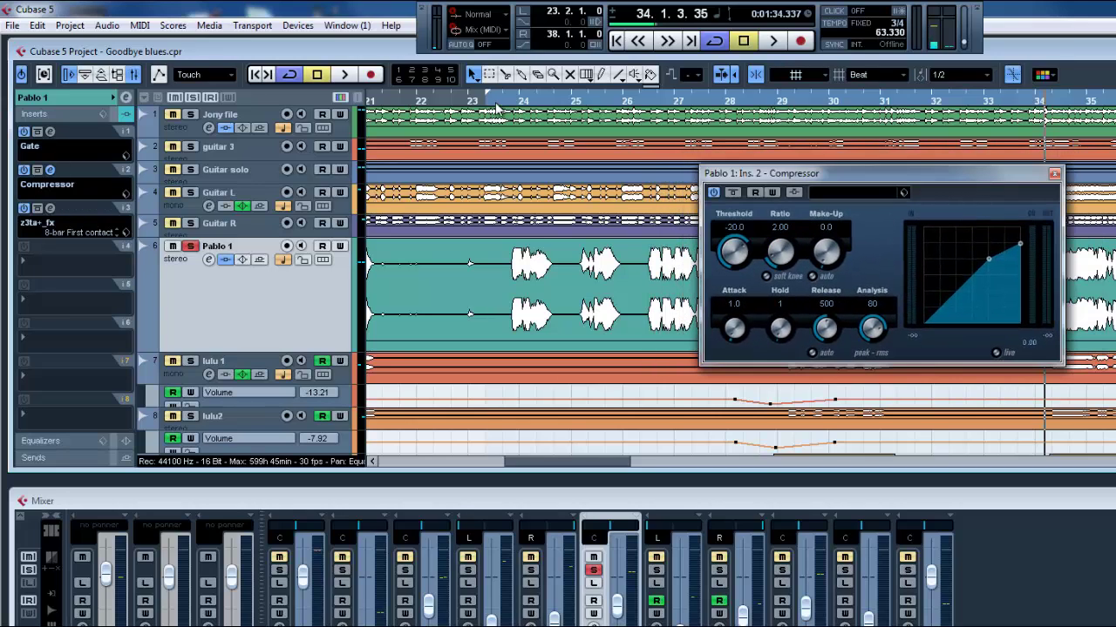
click(495, 103)
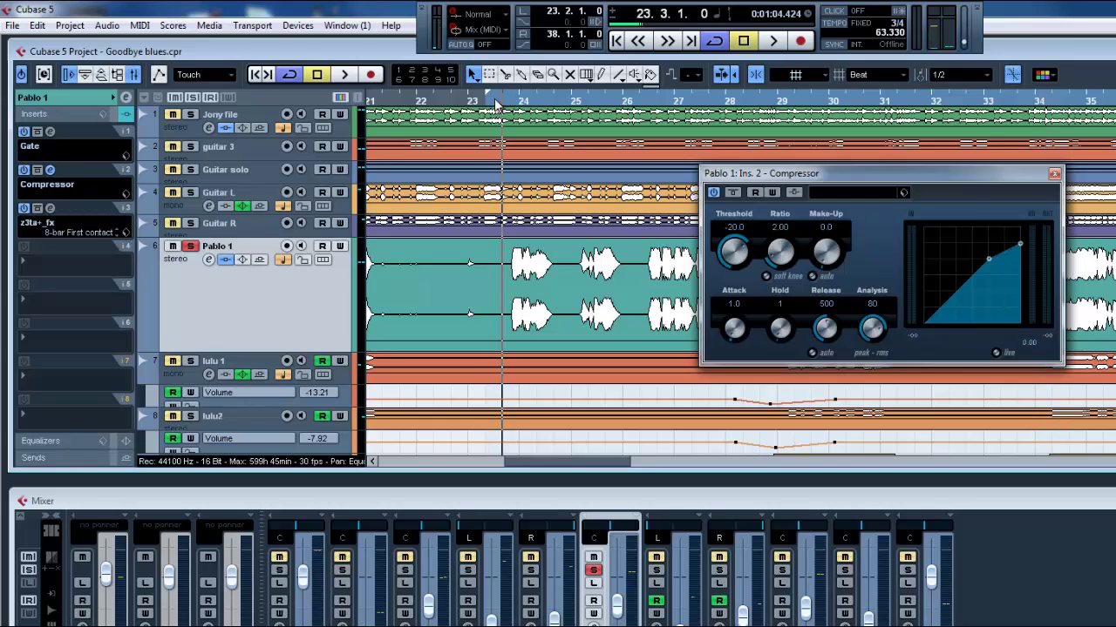
Step: Play the compressed vocal from bar 23, stop, and return to bar 23
key(space)
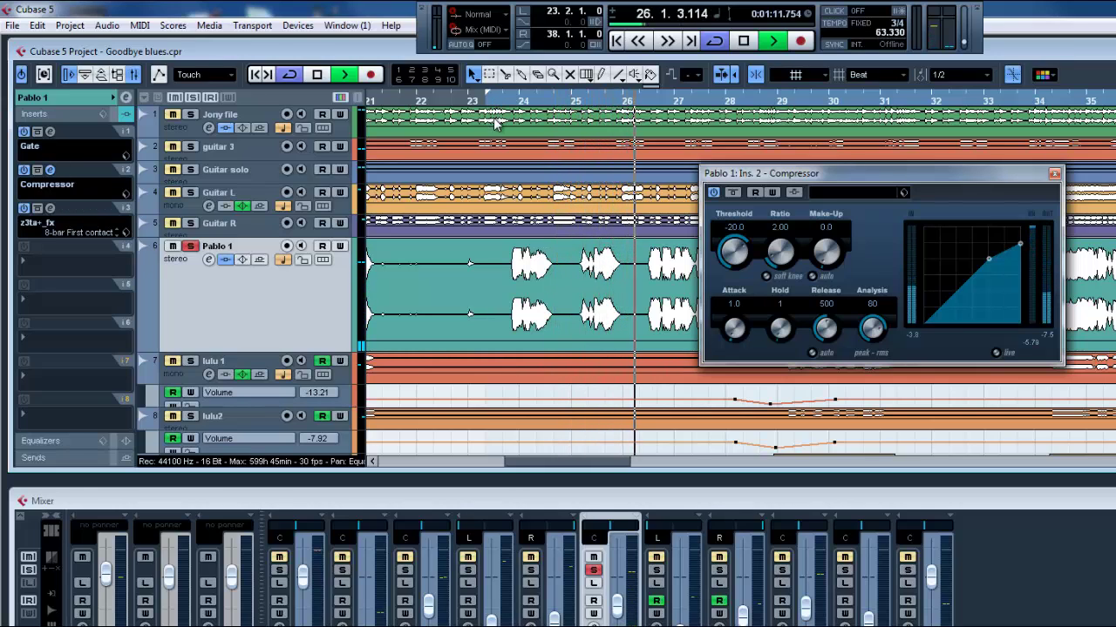
key(space)
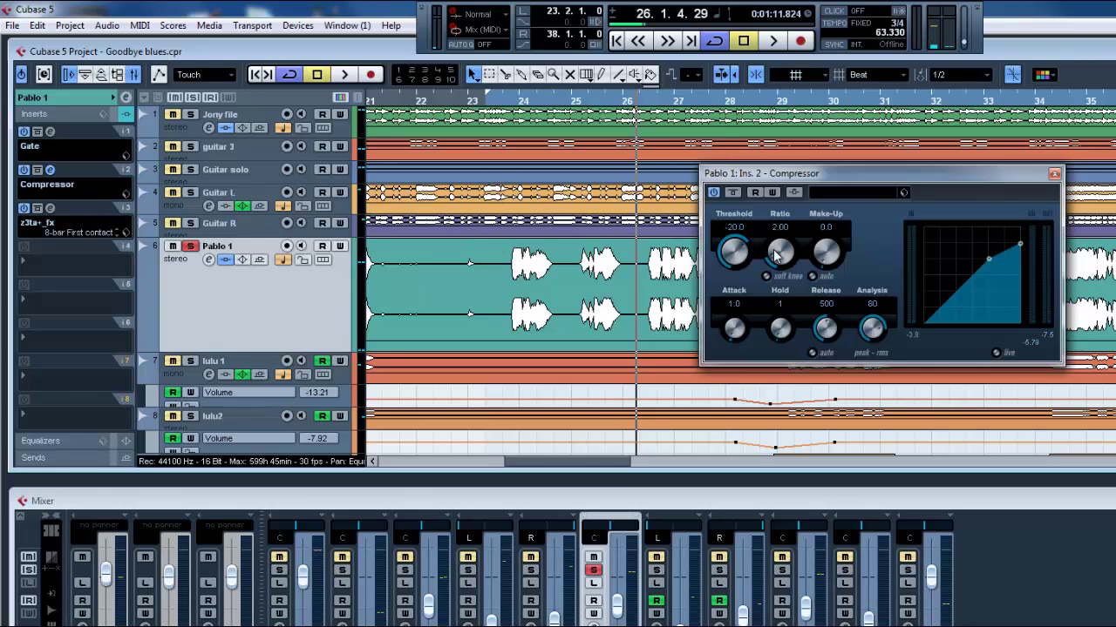
click(504, 102)
Step: Raise the Compressor make-up gain to 11.2 and audition it from bar 23
drag(824, 263, 845, 226)
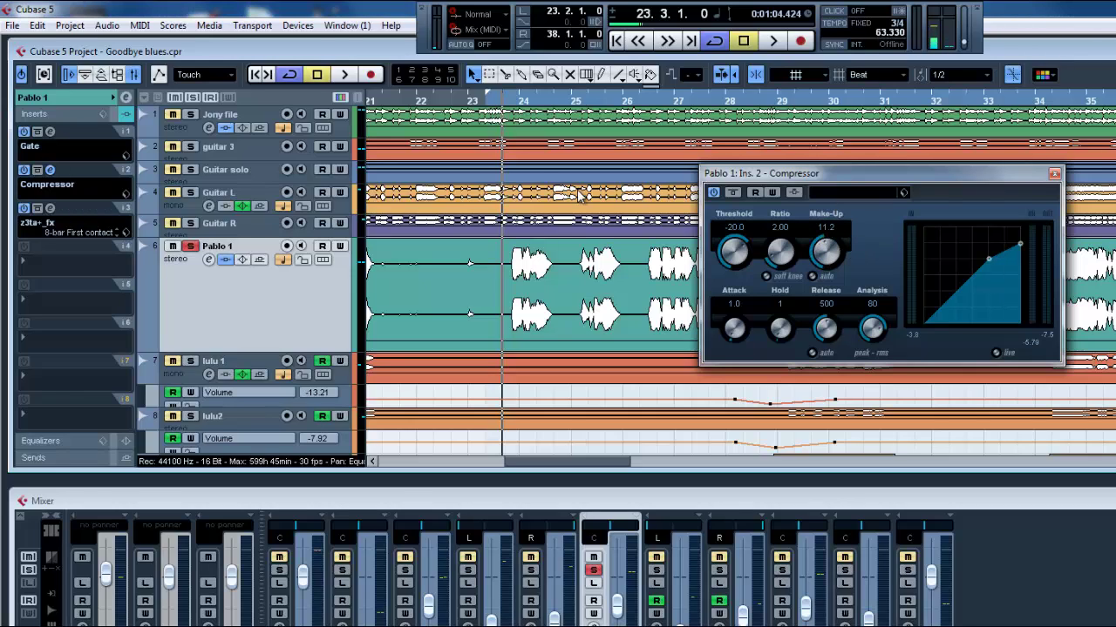
click(493, 105)
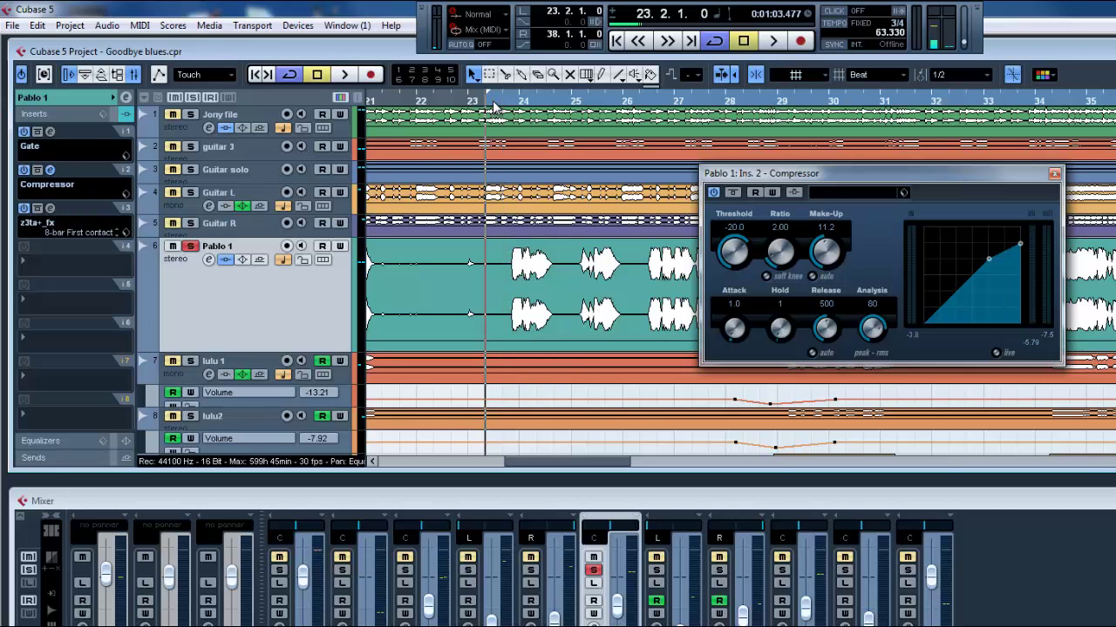
key(space)
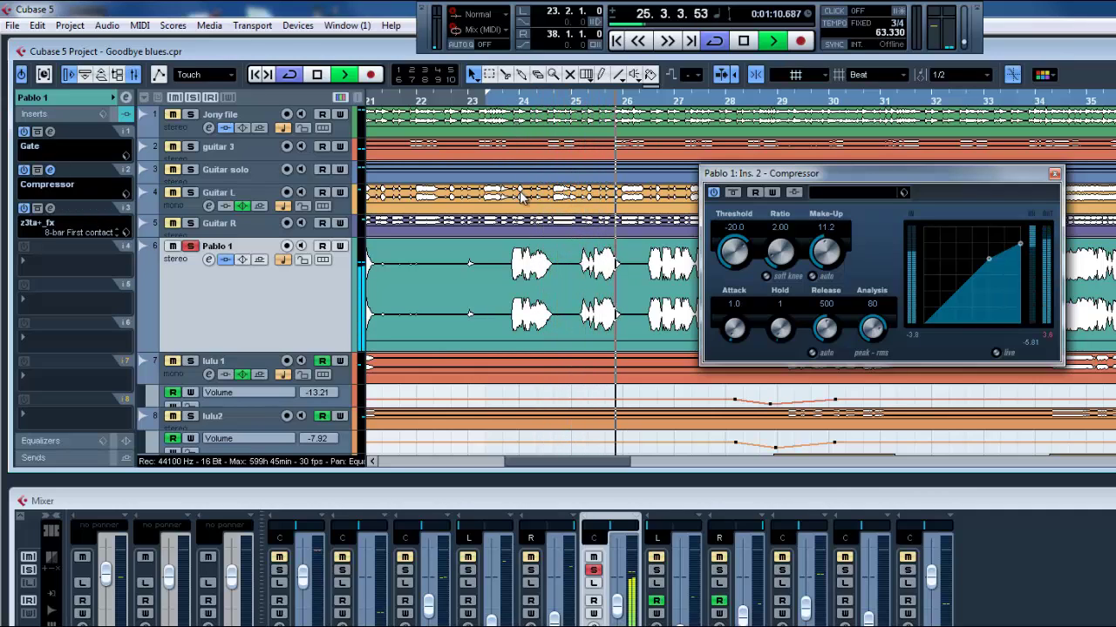
key(space)
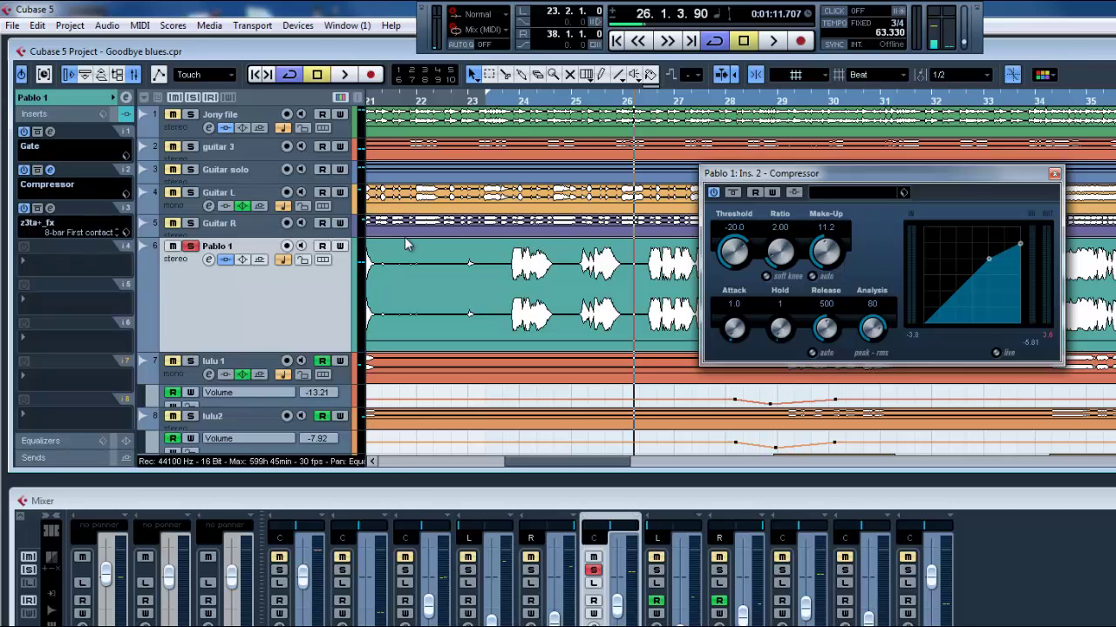
Step: Return to bar 23, move the Compressor editor aside, and unsolo Pablo 1
click(508, 102)
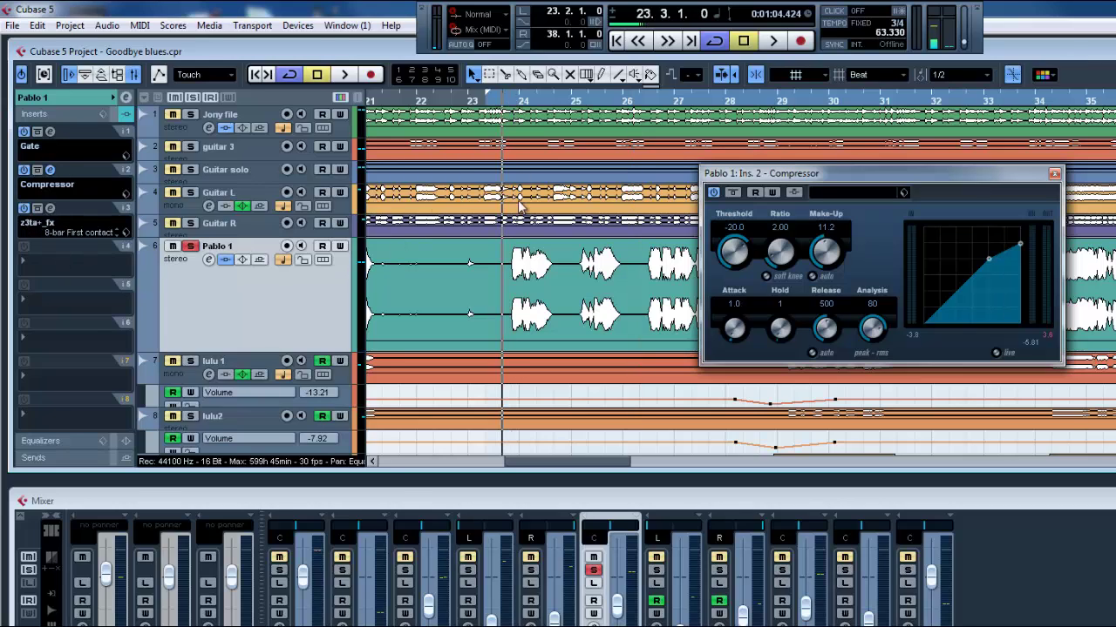
drag(887, 174, 557, 362)
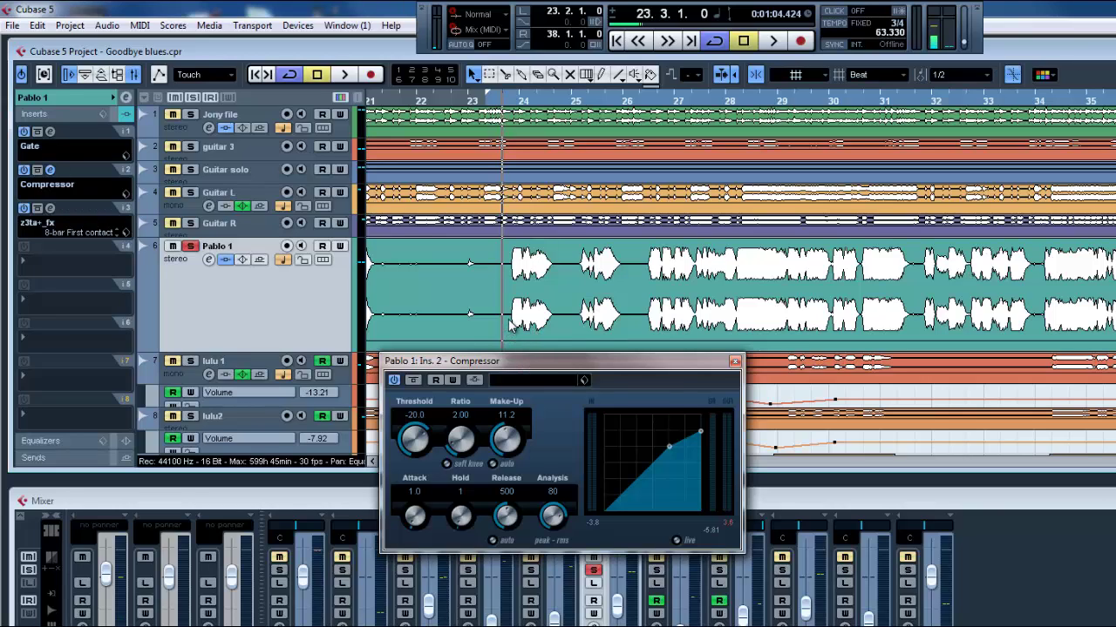
click(195, 249)
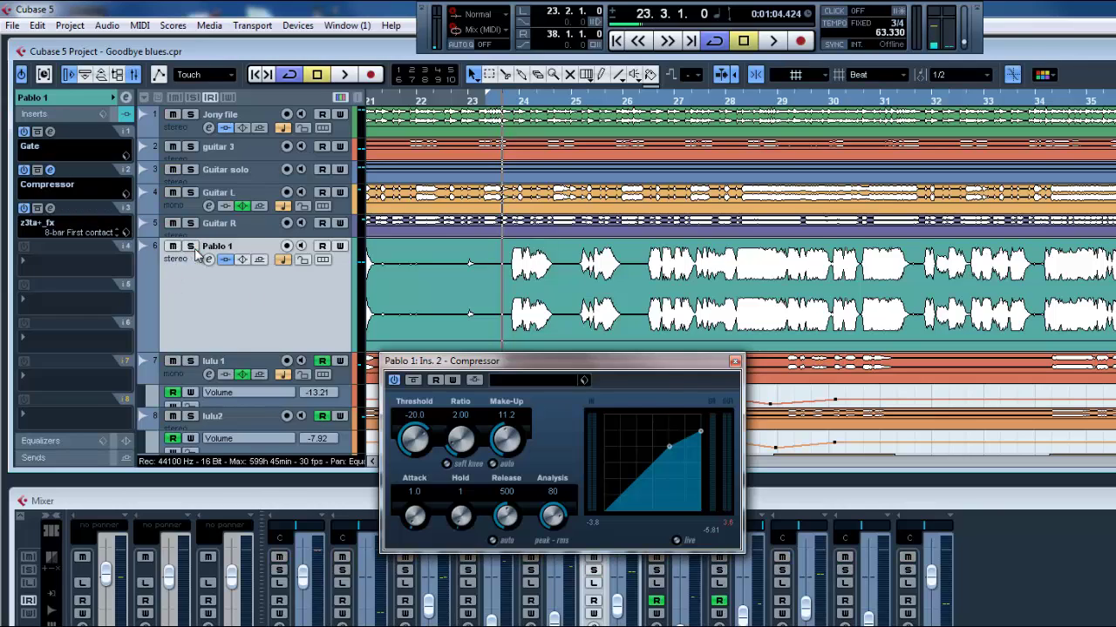
Step: Start playback slightly before bar 23 with the Compressor editor moved aside
key(KP_Subtract)
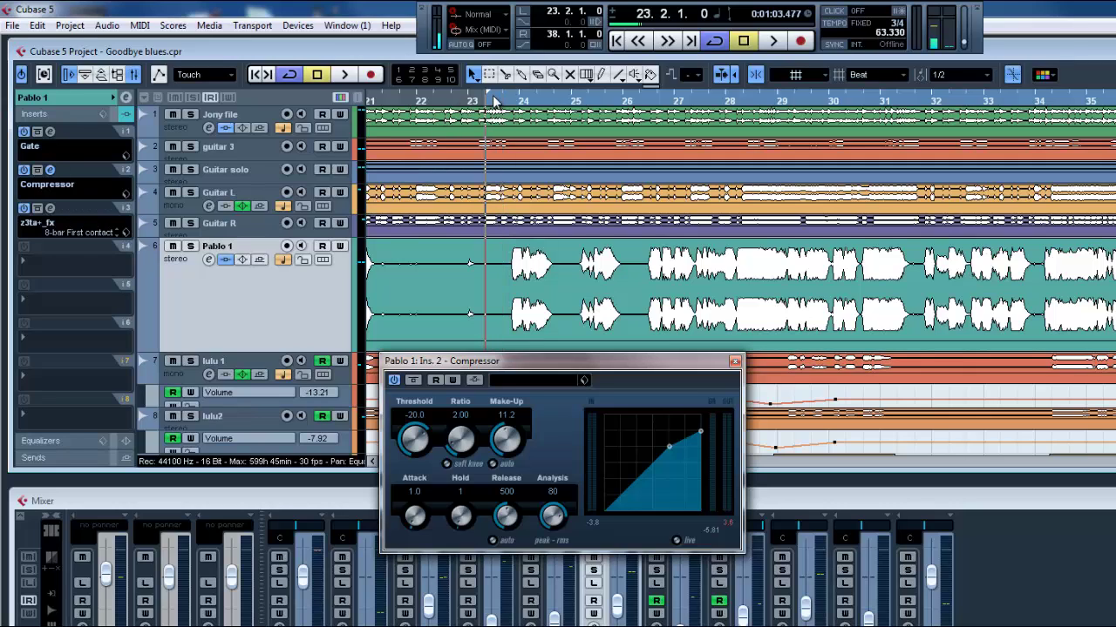
key(space)
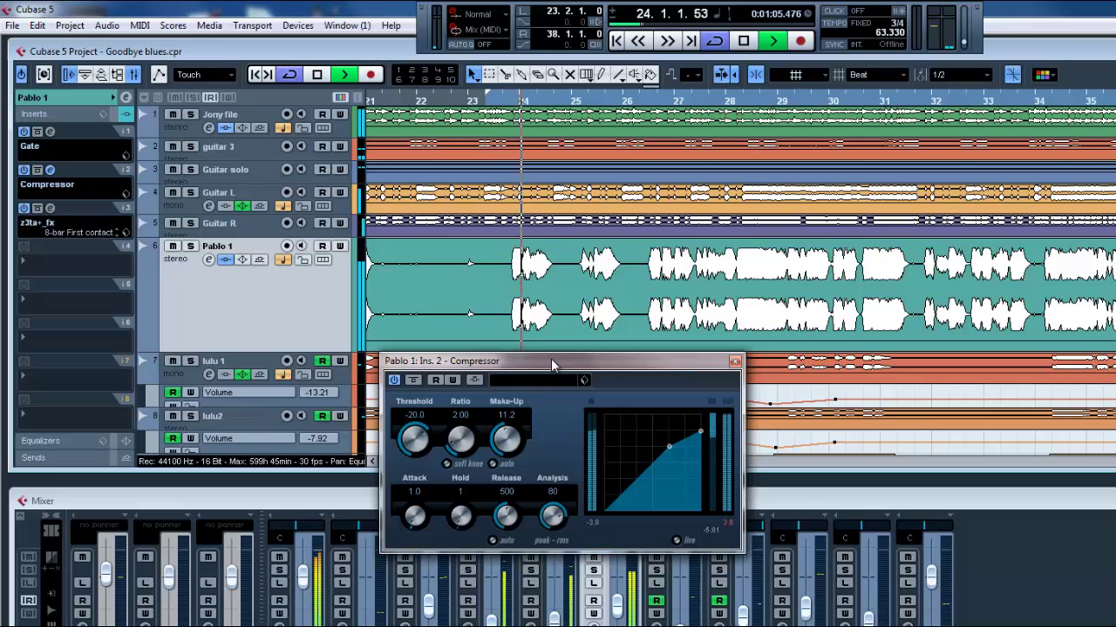
drag(550, 359, 987, 212)
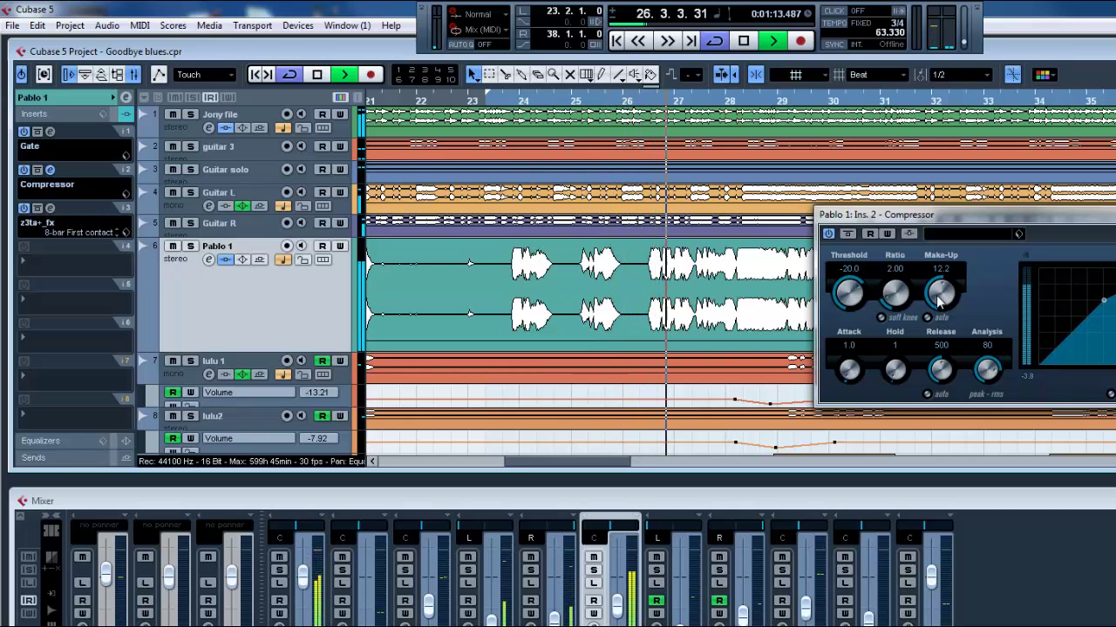
Step: Raise the make-up gain to 13.8, settle it at 11.5, and reposition the editor
drag(937, 303, 941, 300)
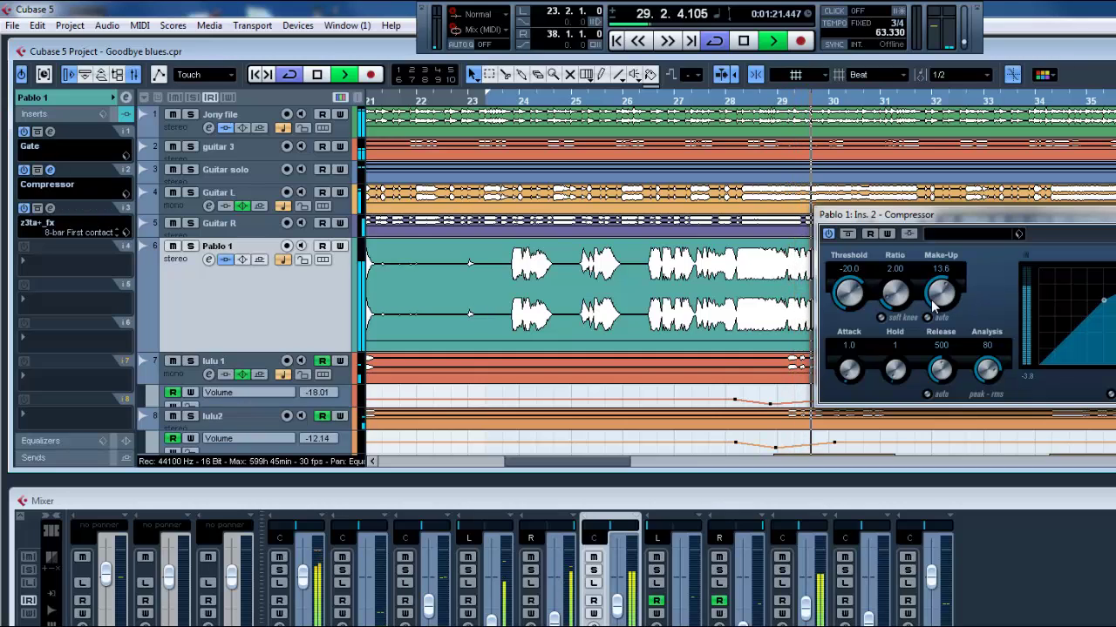
drag(934, 301, 930, 320)
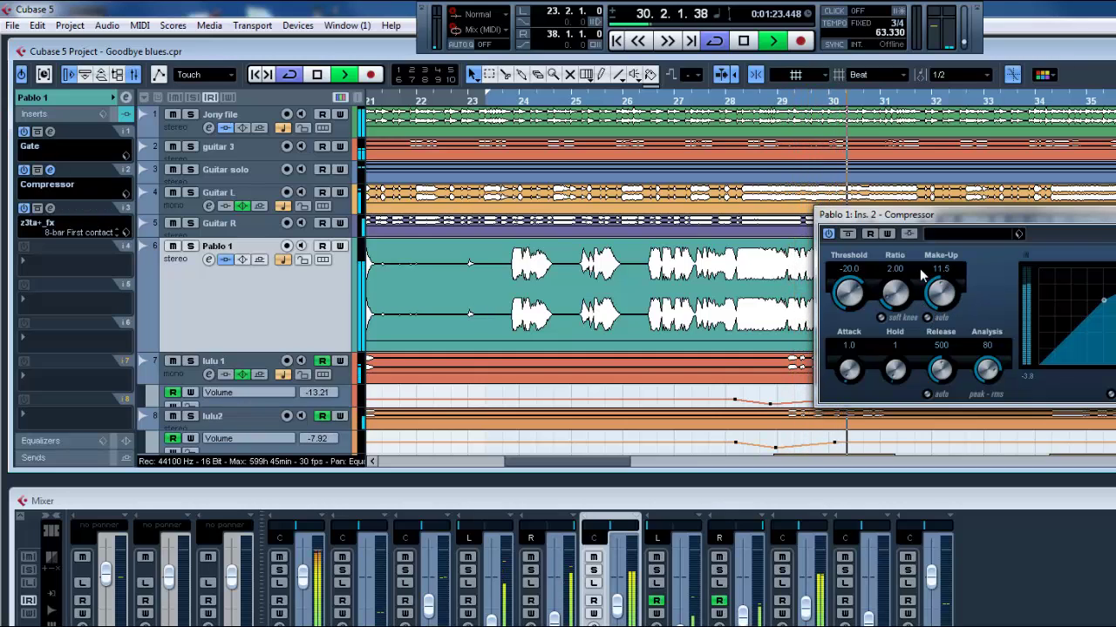
drag(944, 219, 386, 199)
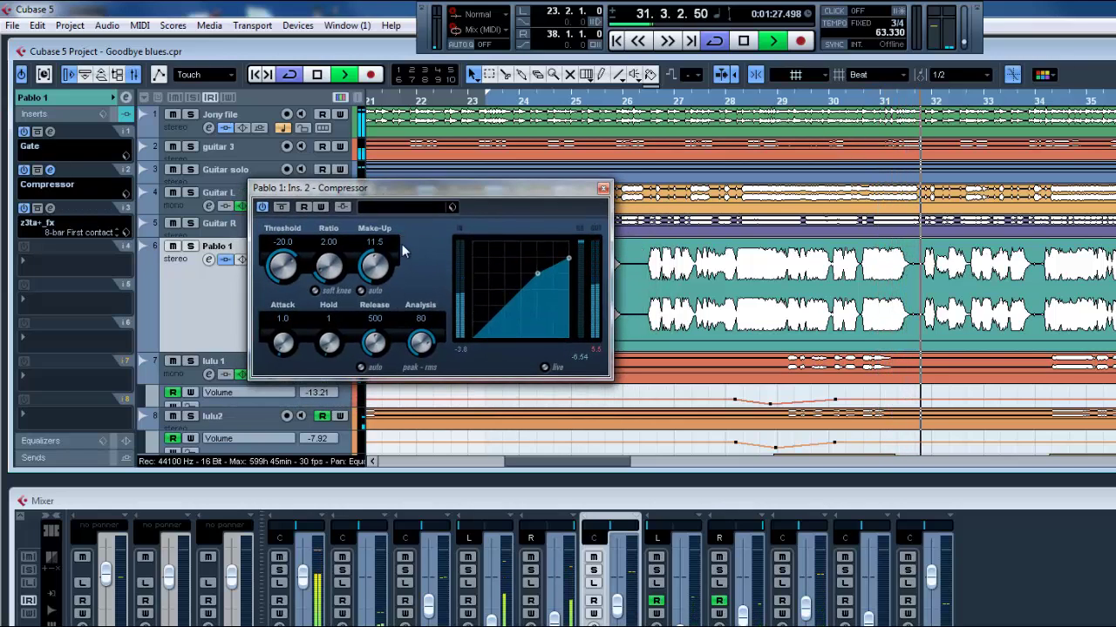
drag(454, 192, 502, 233)
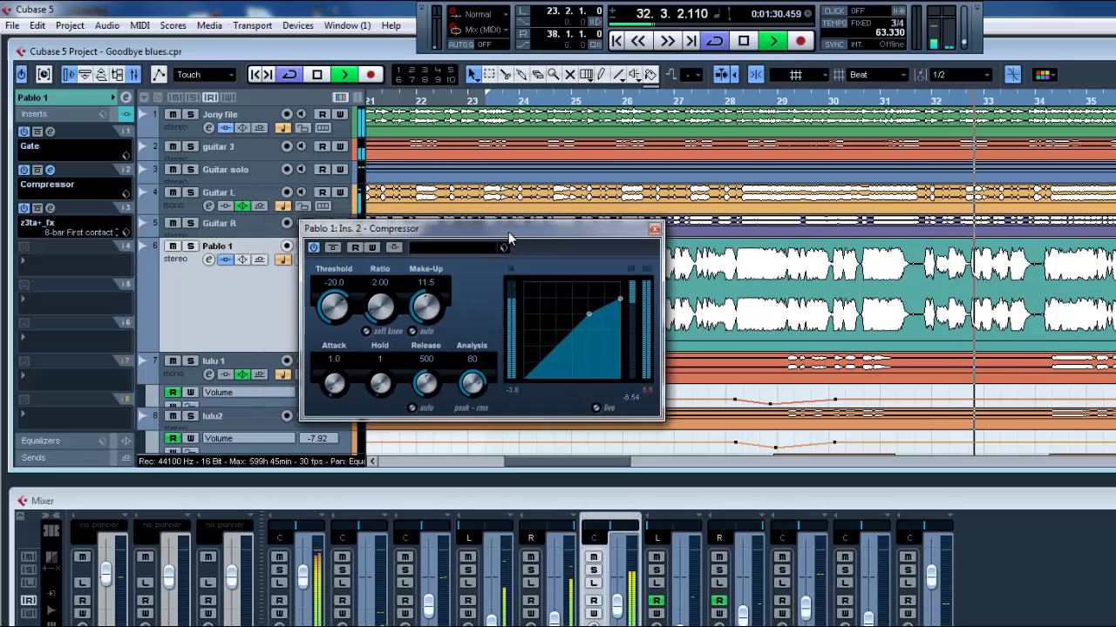
Step: Close the Compressor editor, stop at bar 34, and review Pablo 1's inserts without changes
click(655, 230)
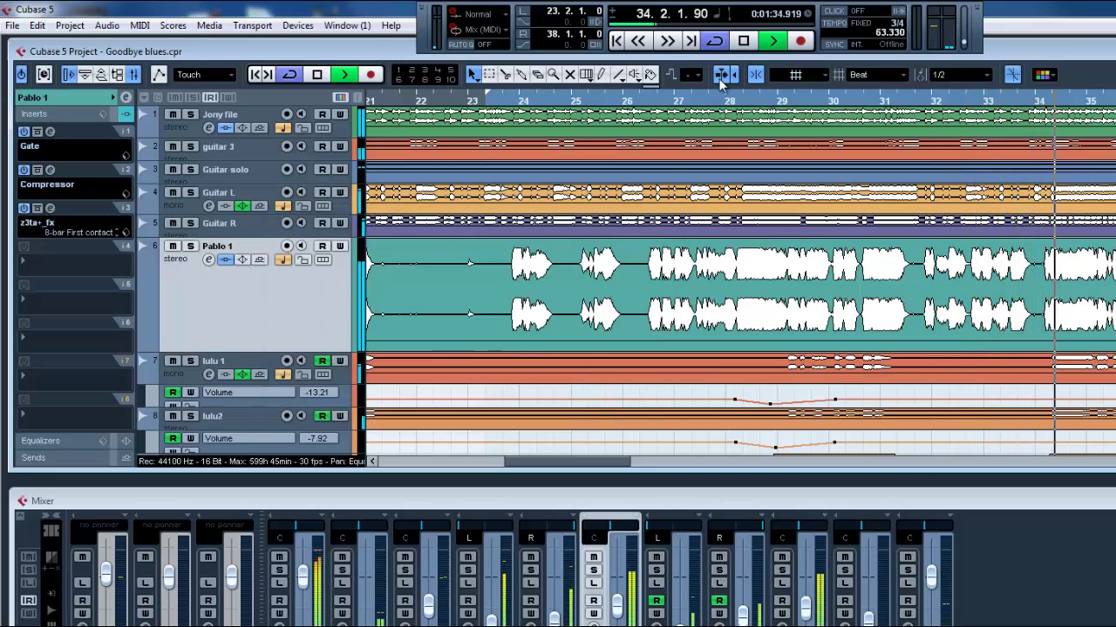
click(742, 41)
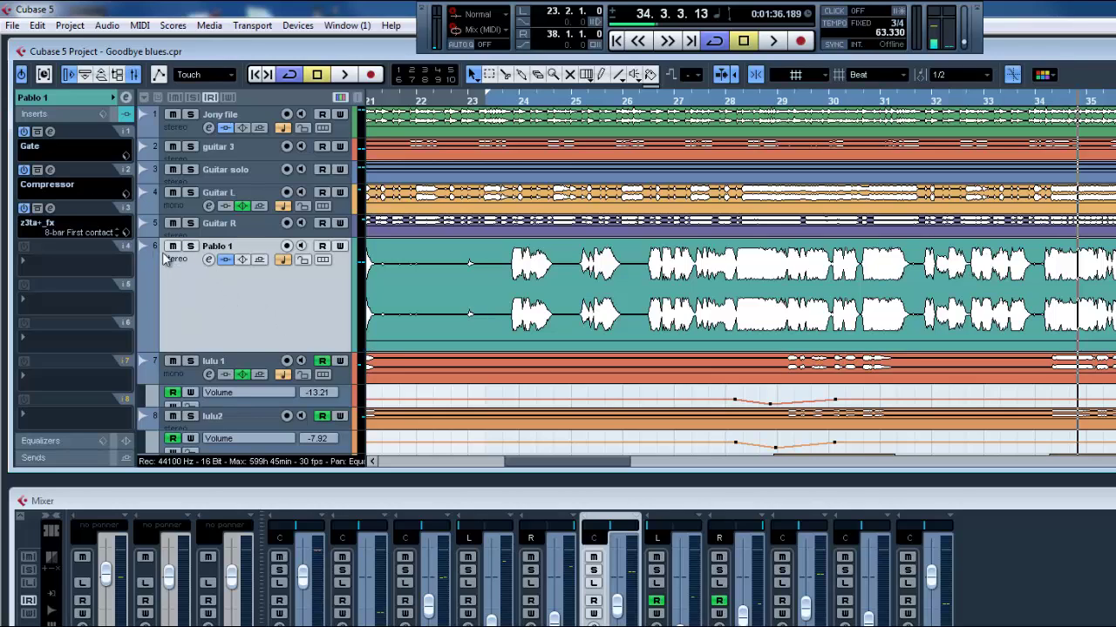
click(208, 260)
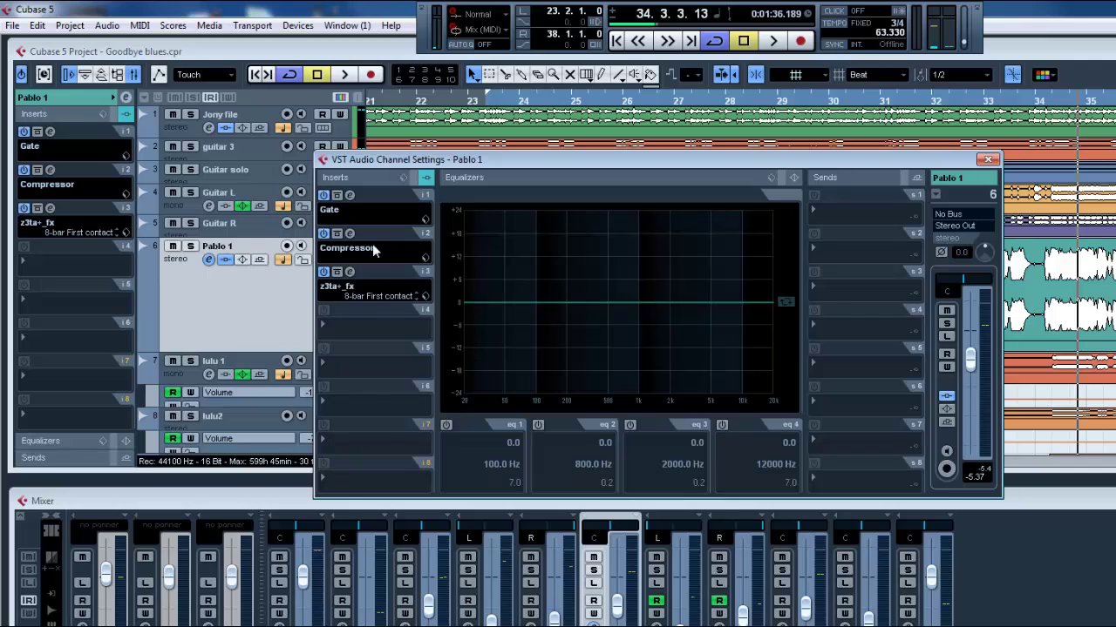
click(343, 249)
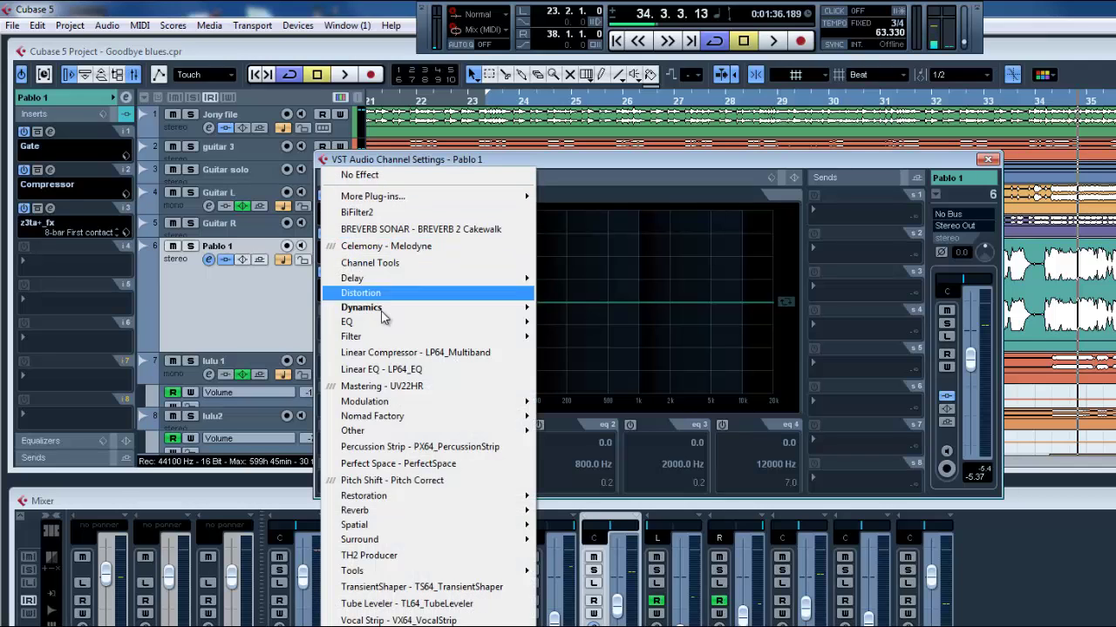
mouse_move(377, 311)
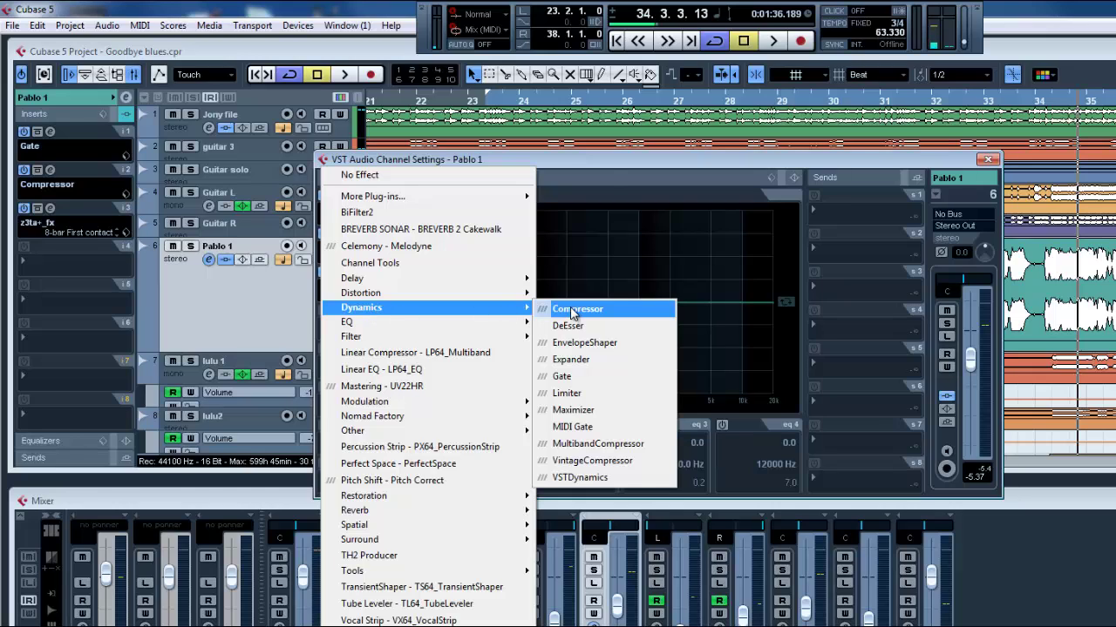
click(603, 159)
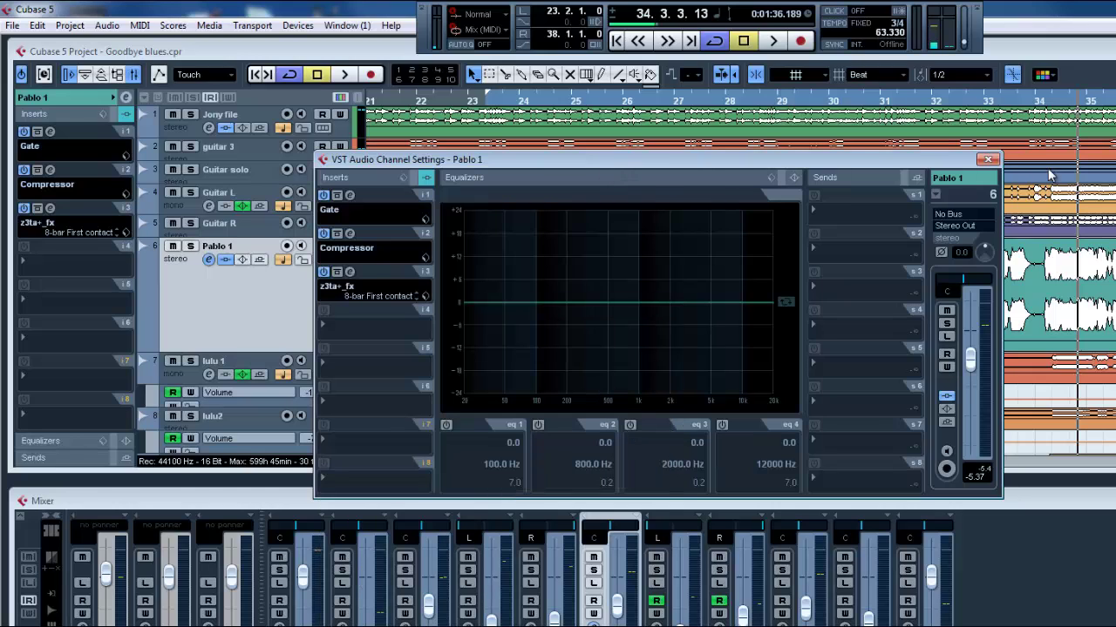
click(988, 161)
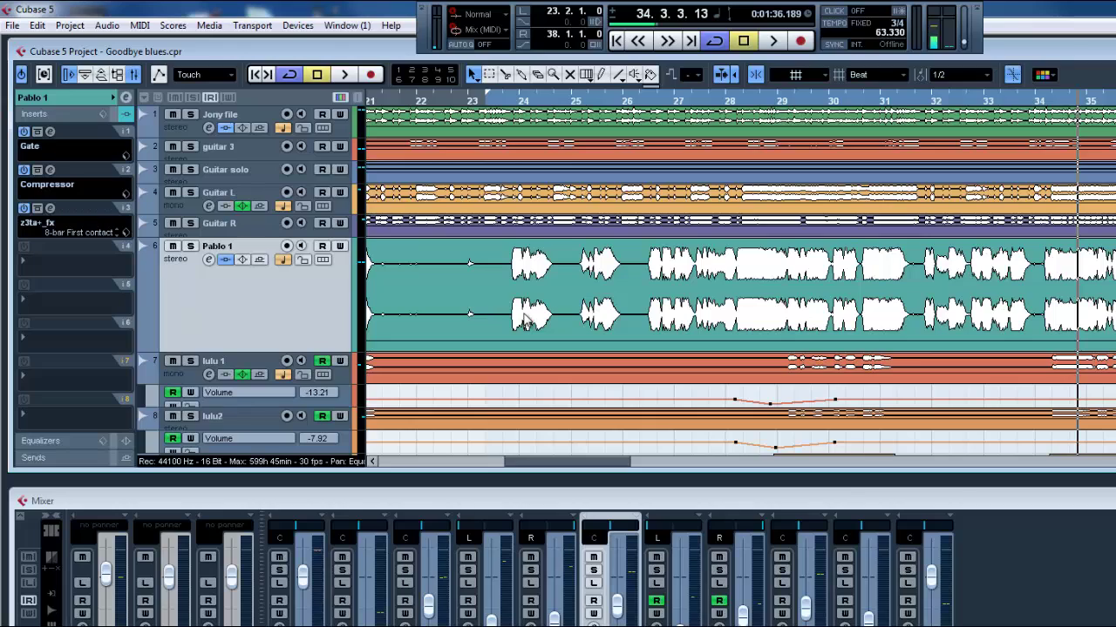